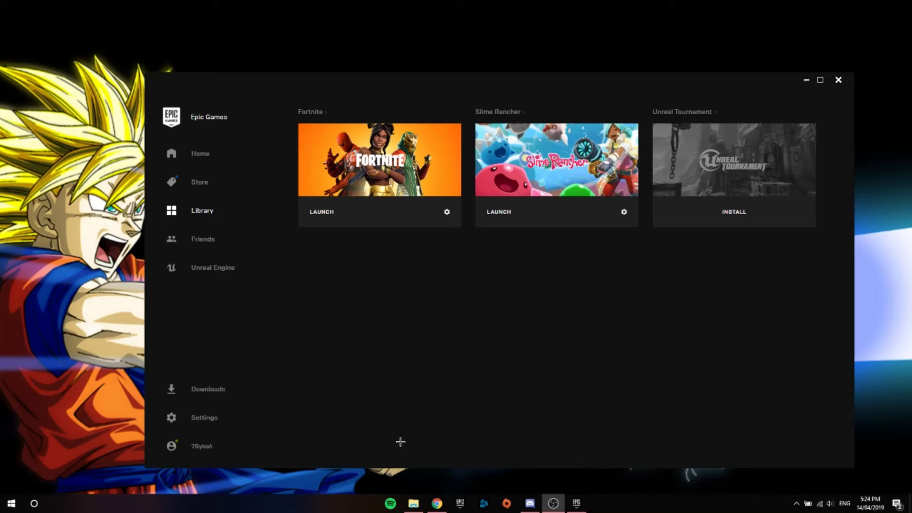
Close the UE4 crash search browser and open File Explorer at This PC.
click(437, 503)
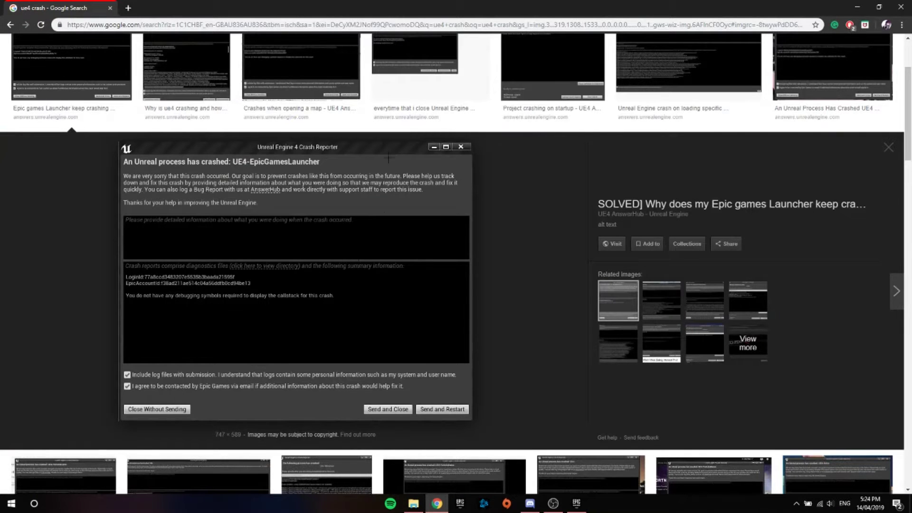
click(109, 7)
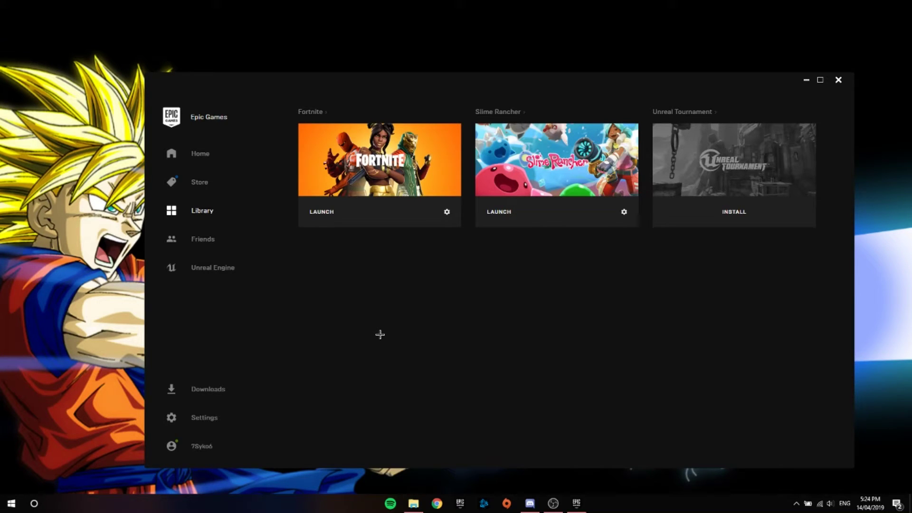
click(414, 503)
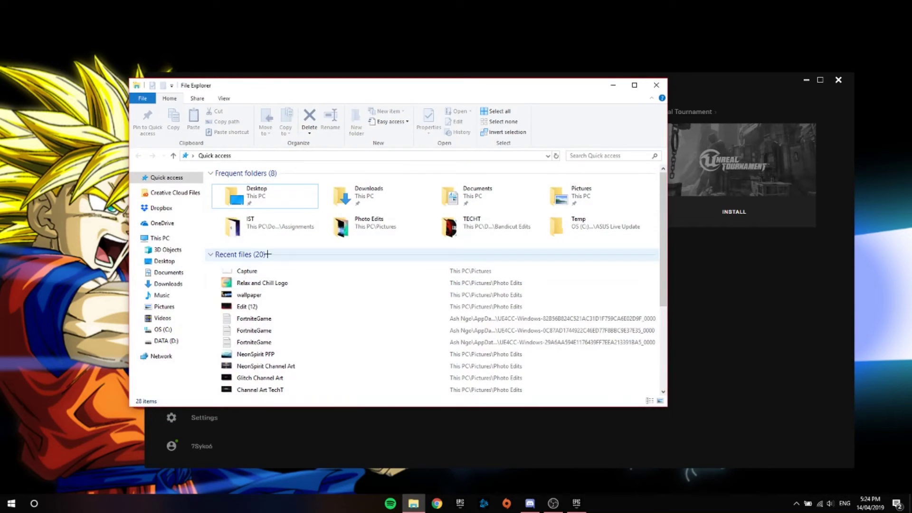
click(159, 239)
Go to C:\Program Files (x86)\Epic Games\DirectXRedist, run DXSETUP and accept its licence.
double_click(271, 292)
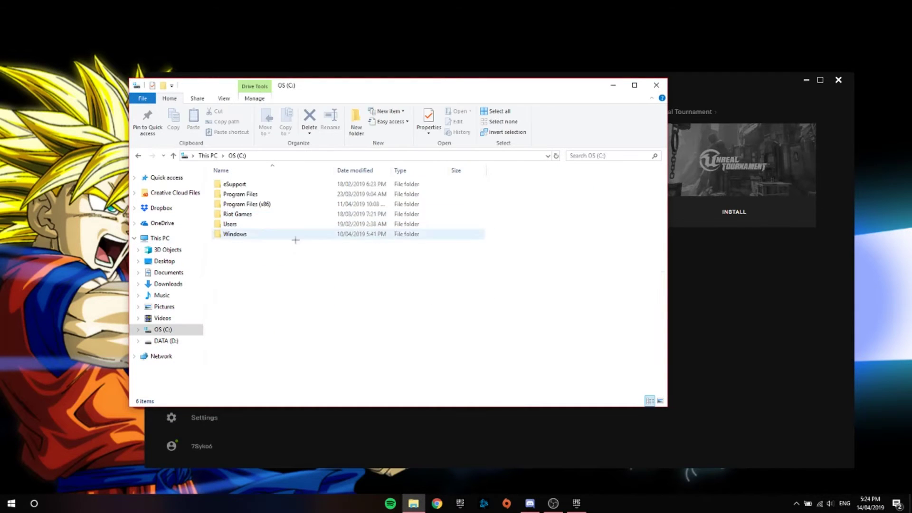
double_click(238, 205)
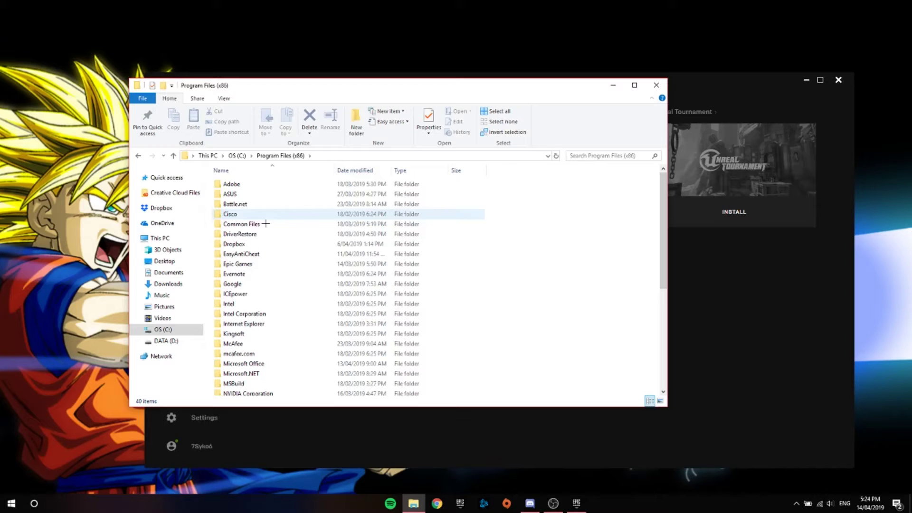
double_click(238, 263)
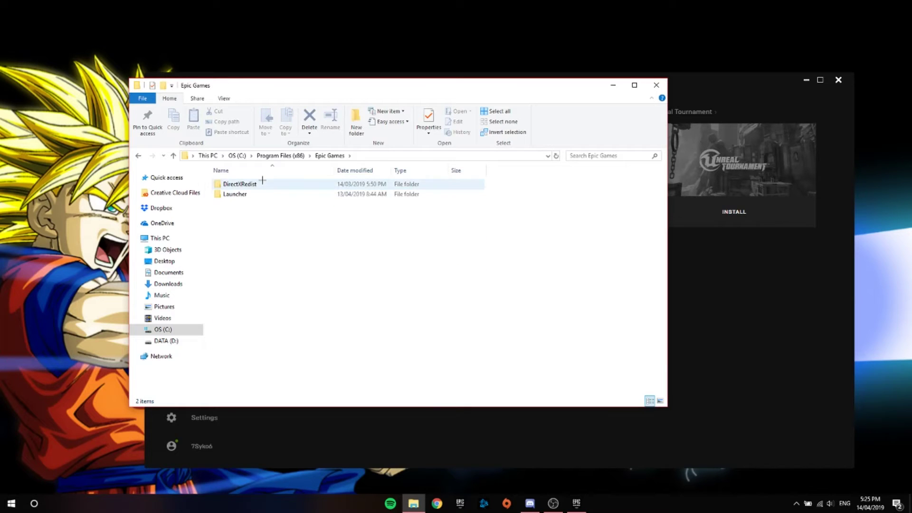
double_click(261, 183)
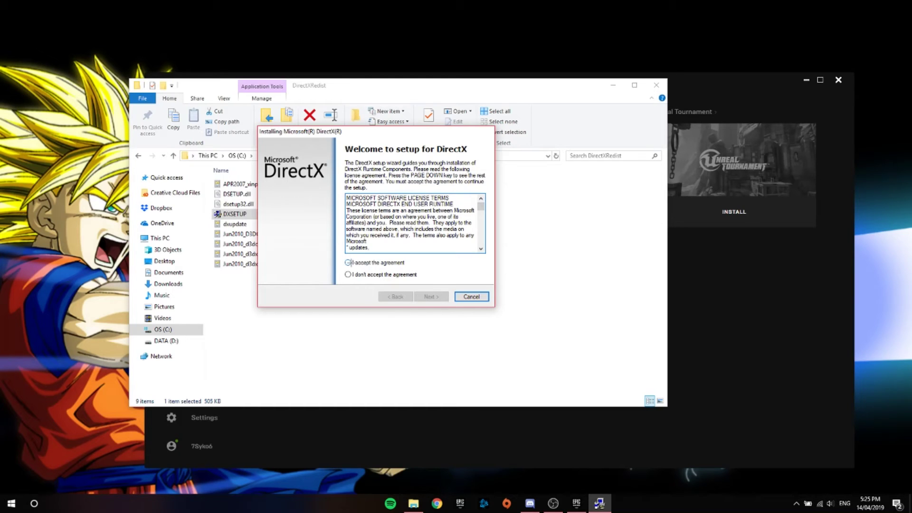
click(349, 262)
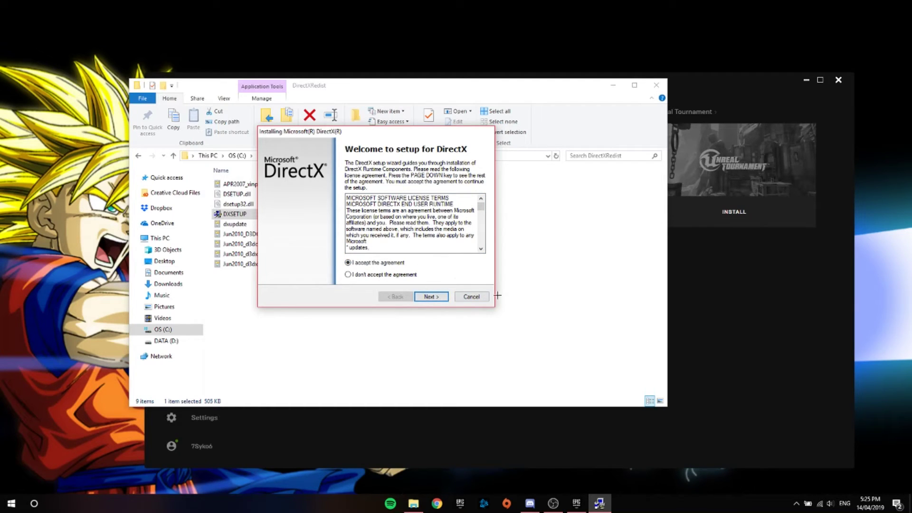
click(472, 296)
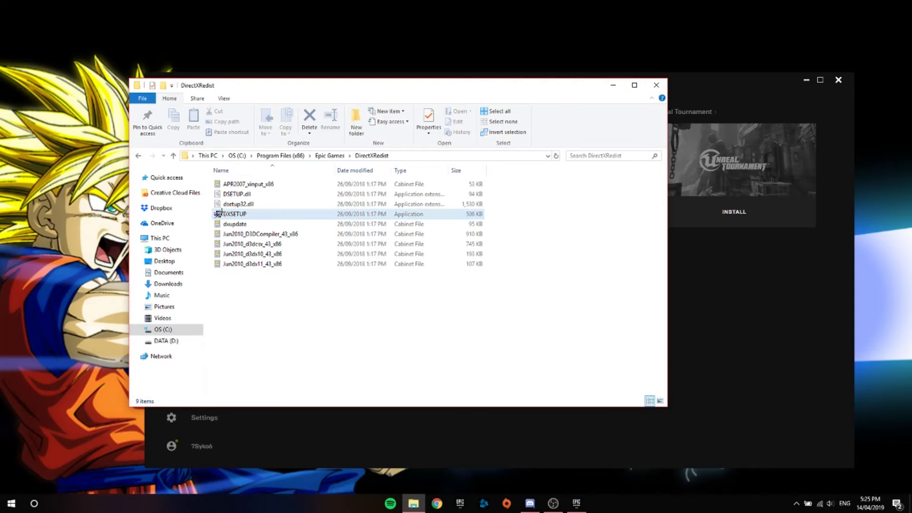
Browse to C:\Program Files\Epic Games\Fortnite\FortniteGame\Binaries\Win64\BattlEye and run Uninstall_BattlEye.
click(208, 155)
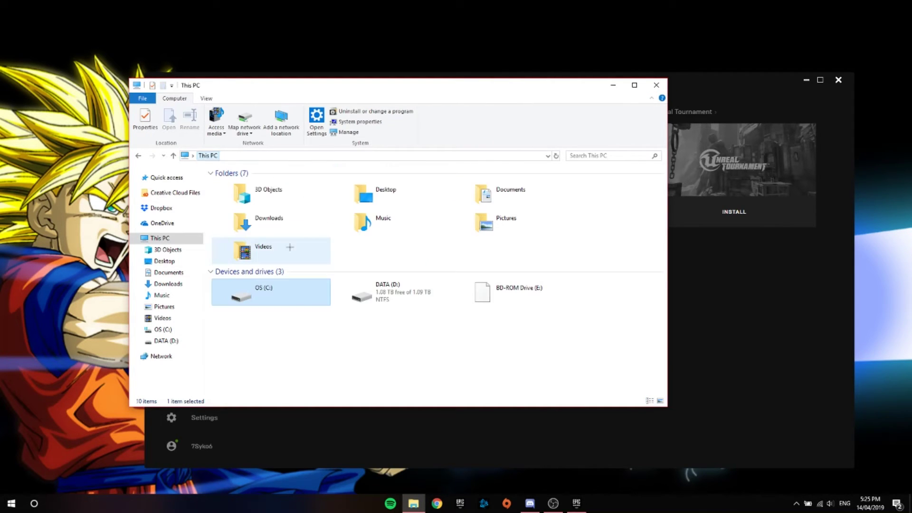
double_click(298, 286)
double_click(240, 192)
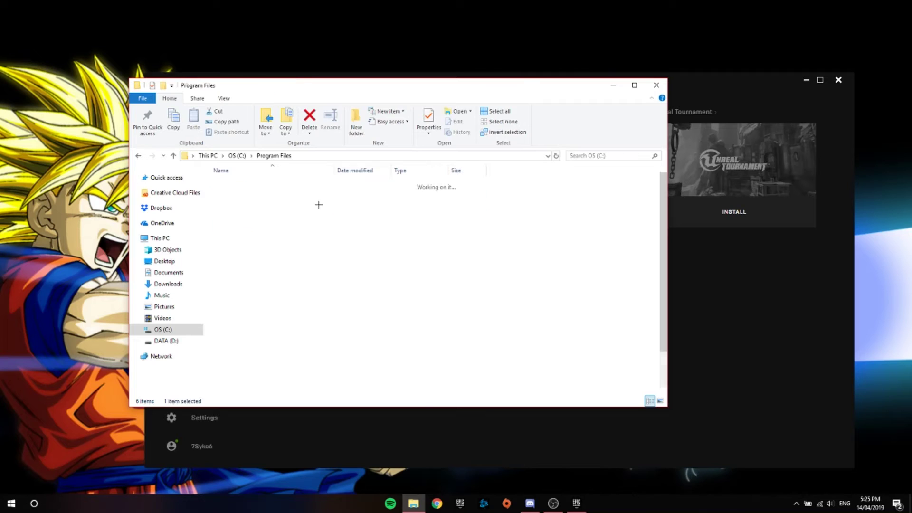
double_click(243, 224)
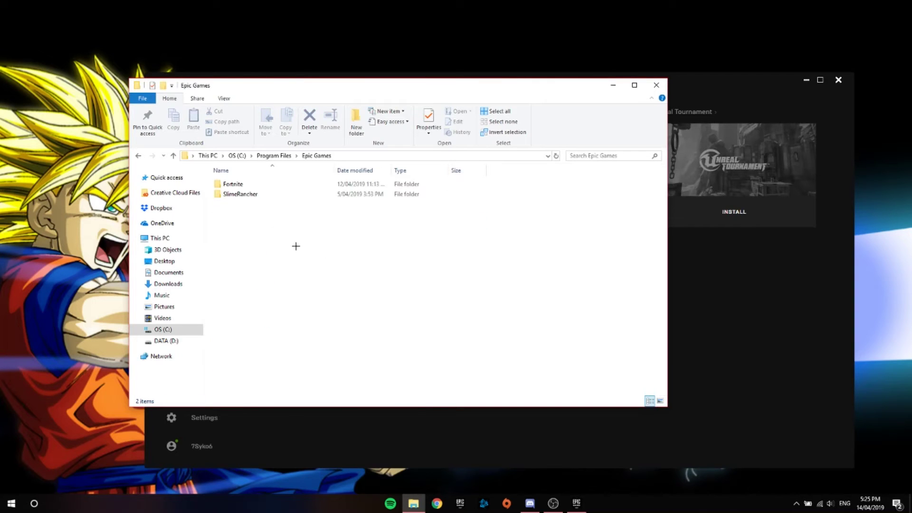
double_click(246, 183)
double_click(265, 194)
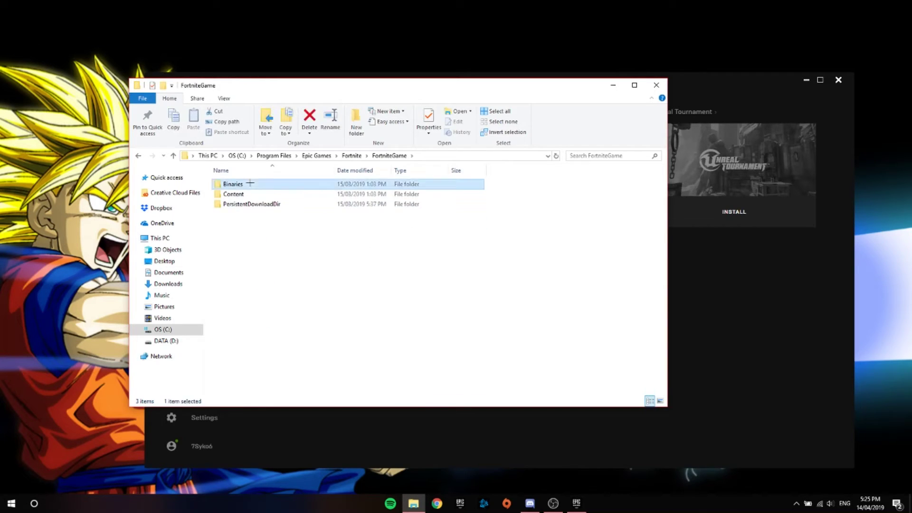
double_click(244, 184)
double_click(263, 184)
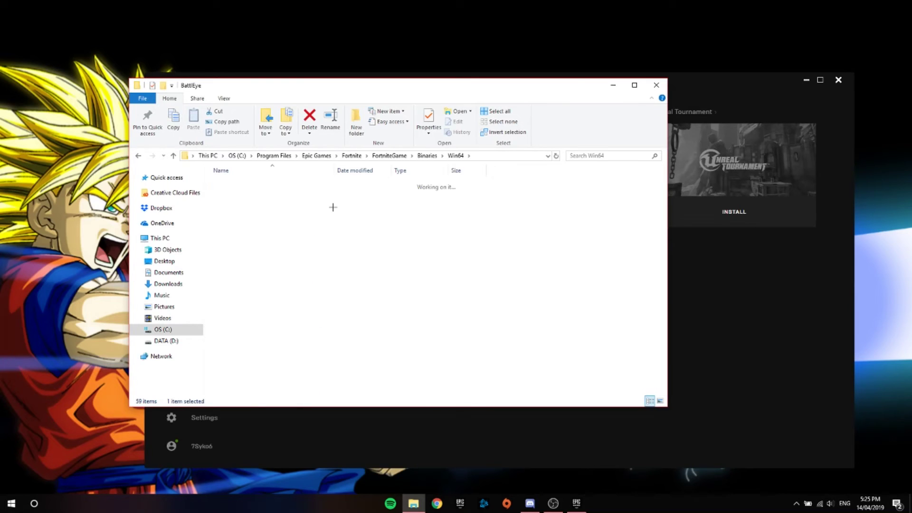
double_click(239, 243)
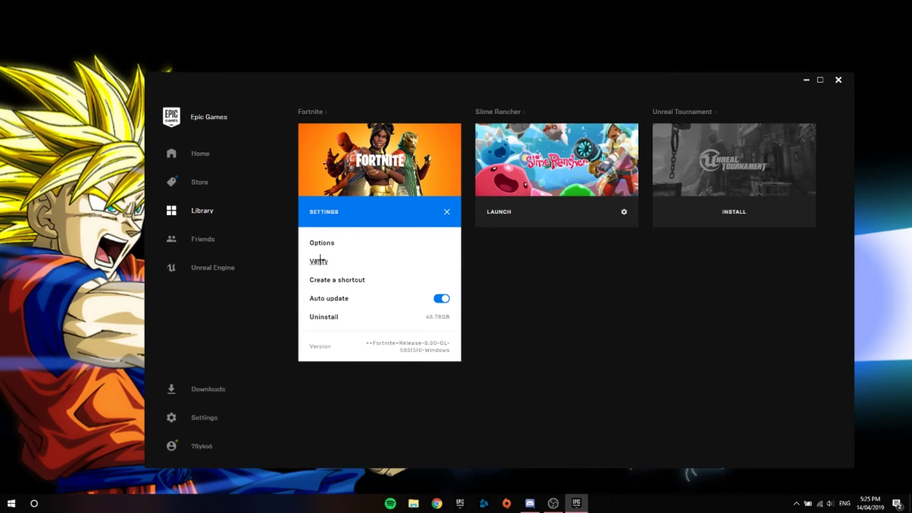
Dismiss the Fortnite card's settings dropdown to return to the Library with Launch showing.
click(513, 267)
click(447, 211)
click(540, 265)
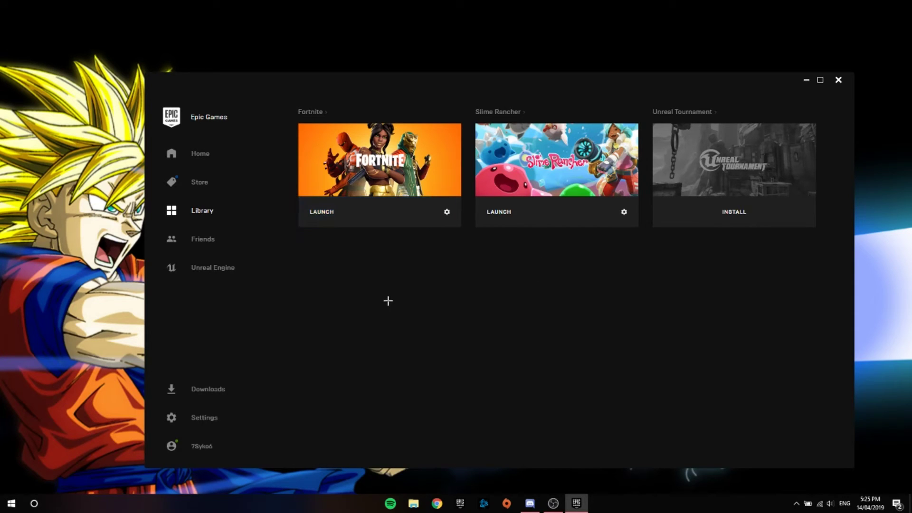
Search for Device Manager, open it, and select the NVIDIA GeForce GTX 960M adapter.
click(34, 503)
click(62, 485)
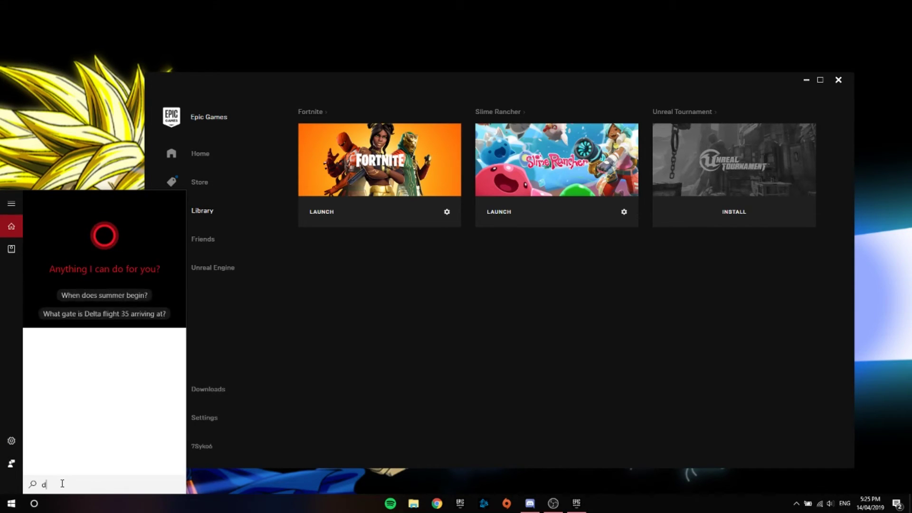
text(devi)
click(107, 241)
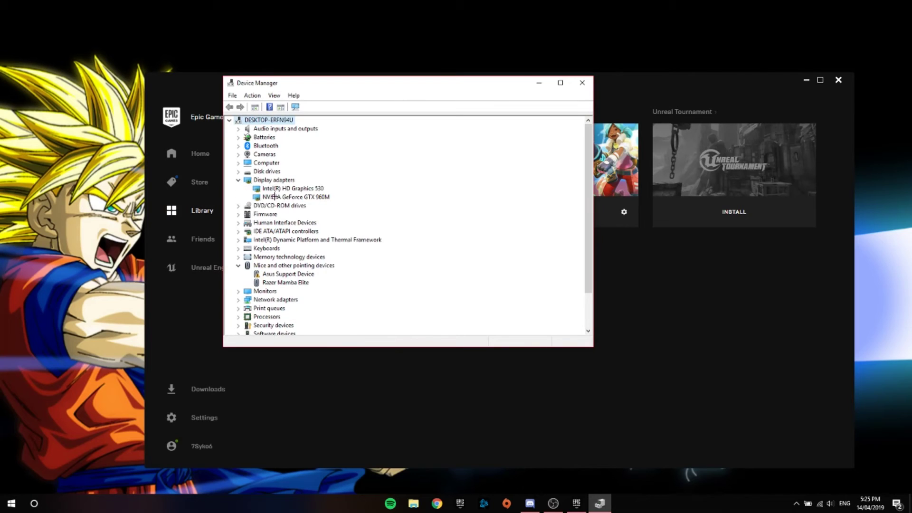
click(278, 197)
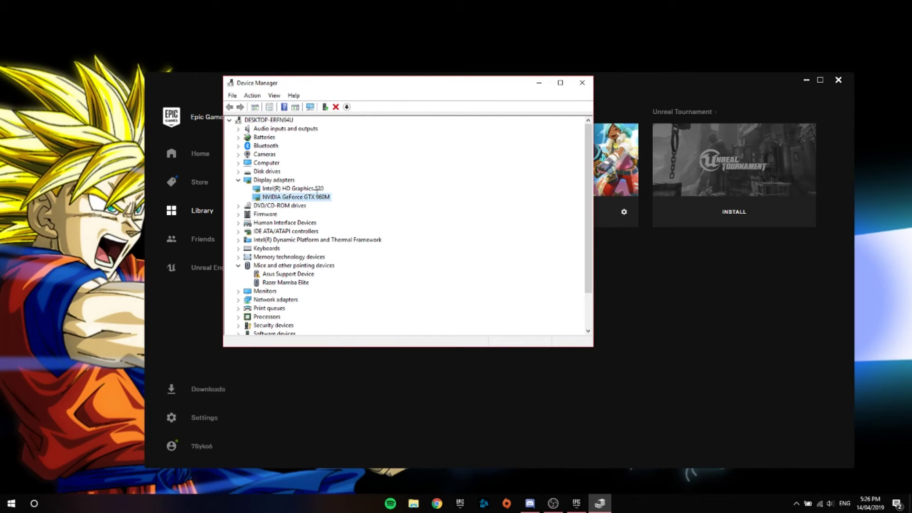
Disable and re-enable the NVIDIA GeForce GTX 960M, then close Device Manager.
right_click(269, 198)
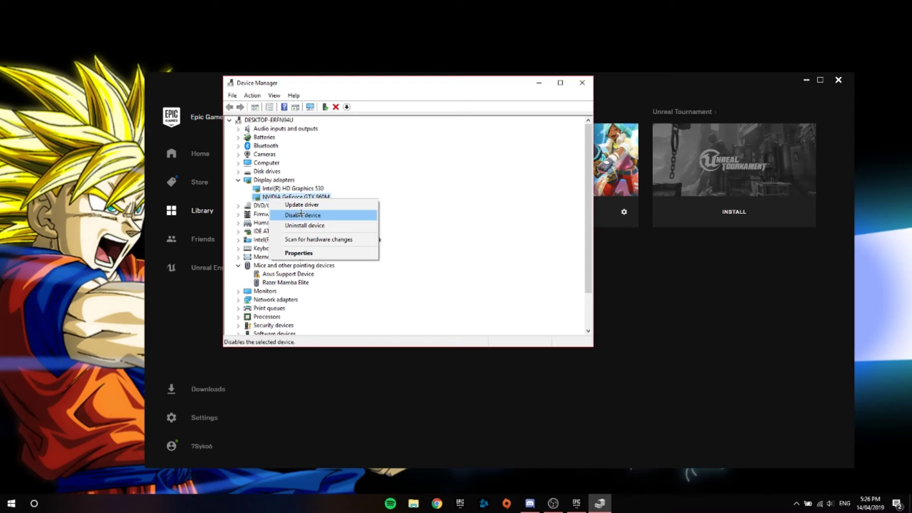
click(294, 198)
right_click(293, 199)
click(241, 198)
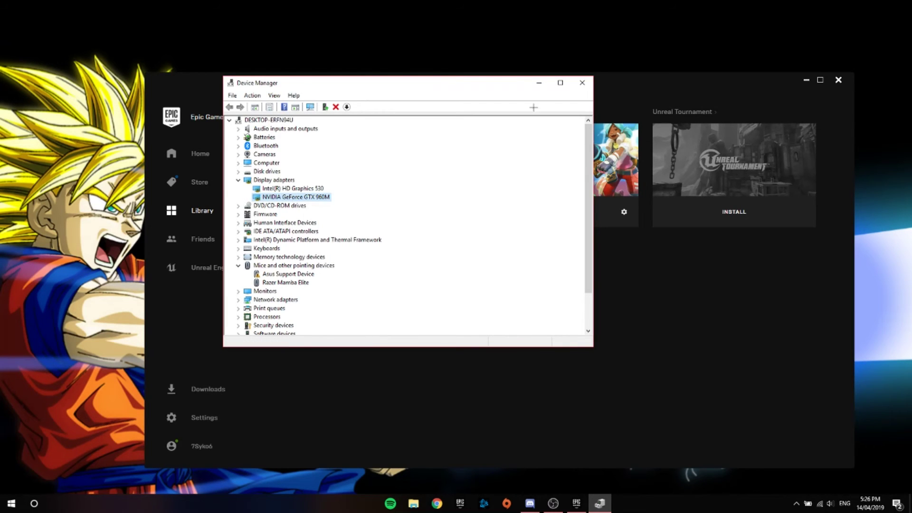
click(581, 83)
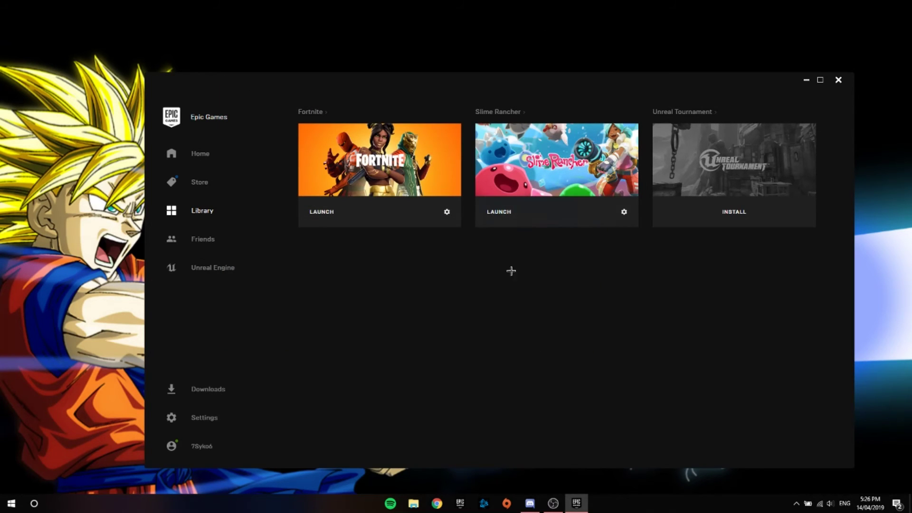